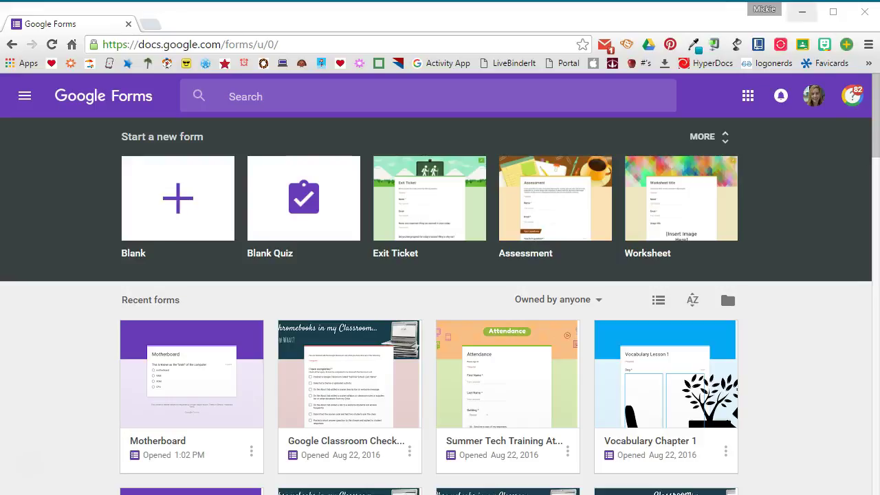
# Step: Create a new quiz from the Blank Quiz template on the Forms home page
pyautogui.click(748, 96)
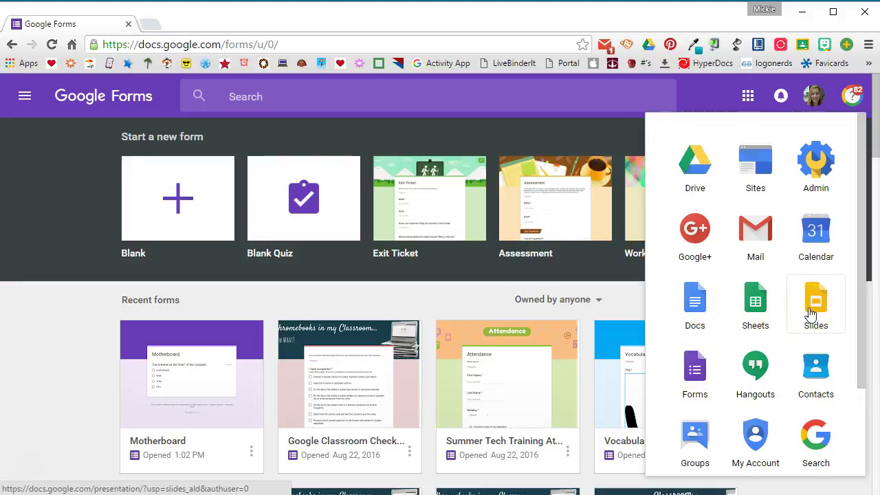
pyautogui.click(96, 300)
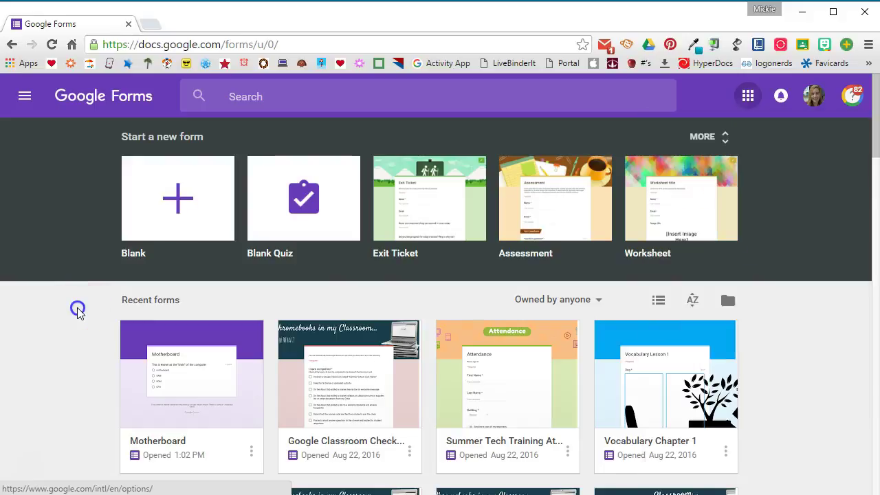
pyautogui.scroll(-3, 577, 309)
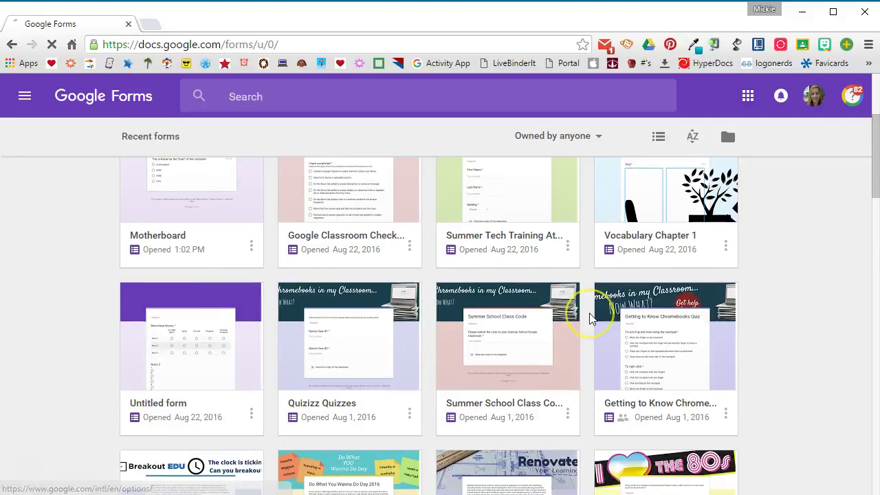
pyautogui.scroll(-2, 589, 312)
pyautogui.scroll(6, 589, 313)
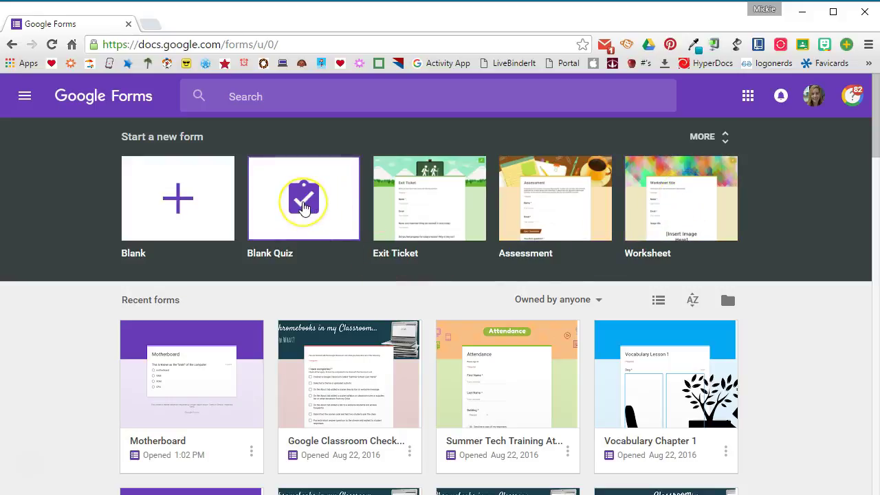
pyautogui.click(304, 207)
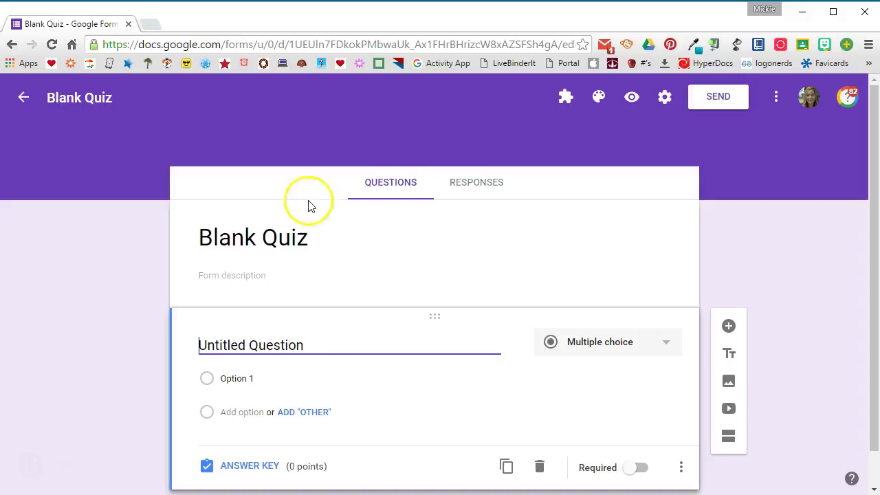
# Step: In Settings, turn on email collection and the 1-response limit, and turn off response receipts
pyautogui.click(664, 99)
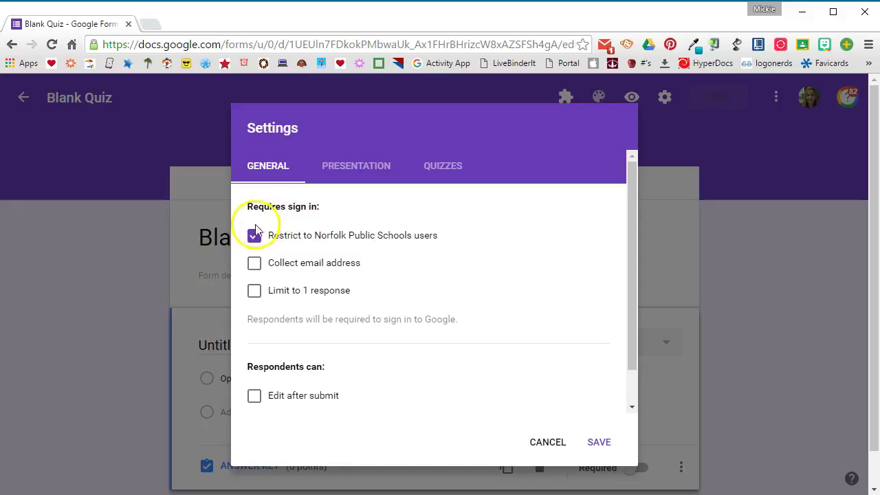
pyautogui.click(253, 265)
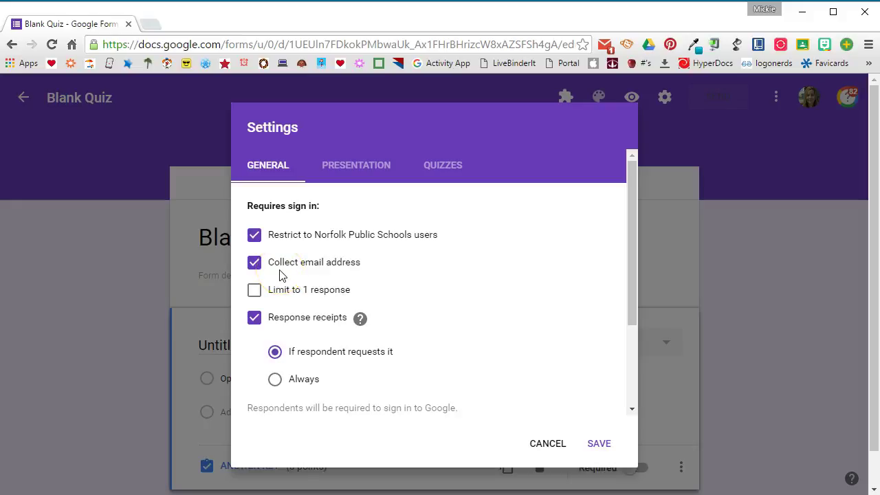
pyautogui.click(252, 295)
pyautogui.scroll(-1, 408, 300)
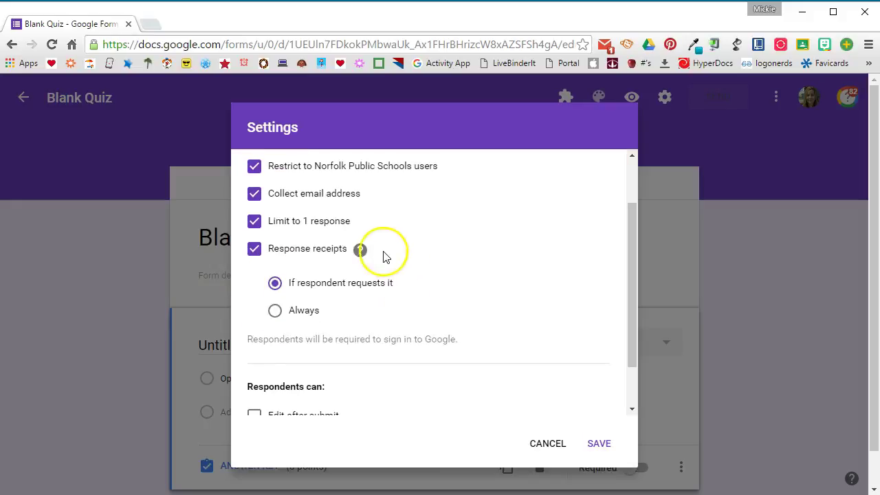
pyautogui.moveTo(359, 251)
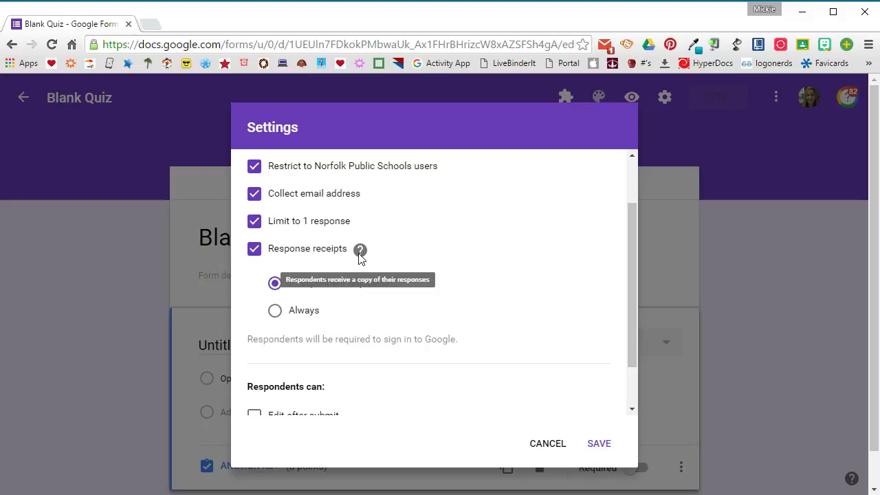
pyautogui.click(255, 251)
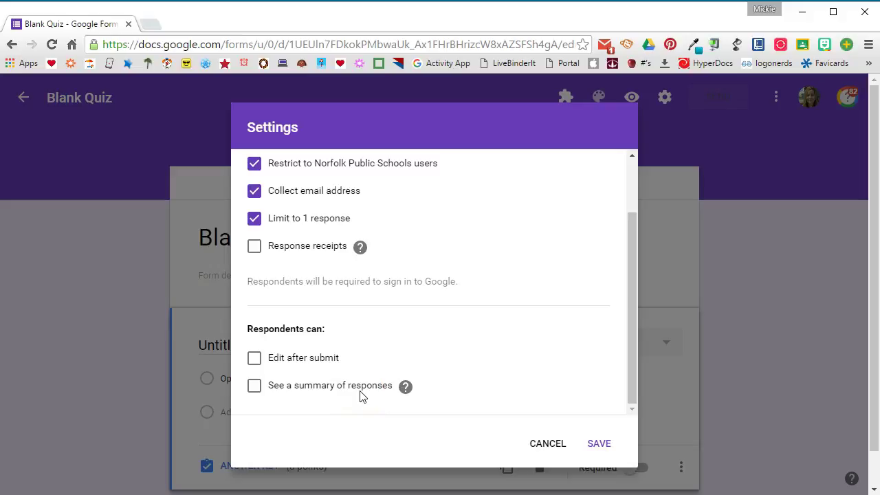
pyautogui.scroll(3, 361, 397)
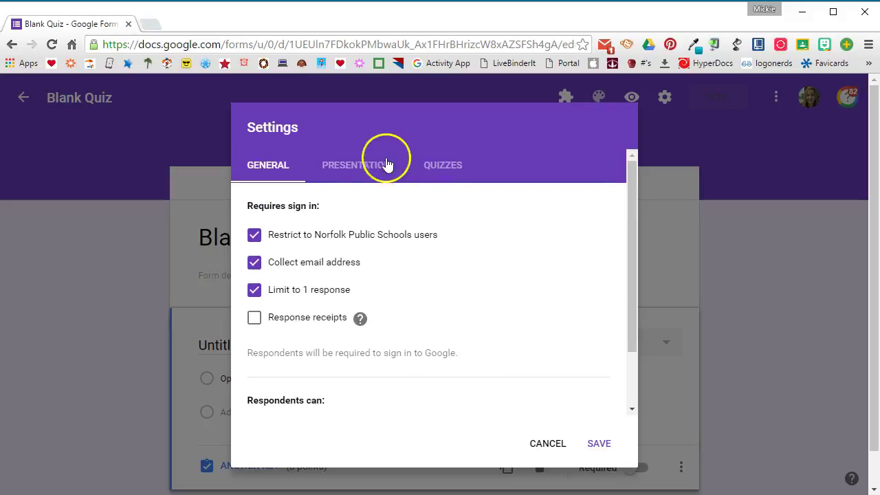
# Step: Show the Presentation options of the Settings dialog
pyautogui.click(365, 171)
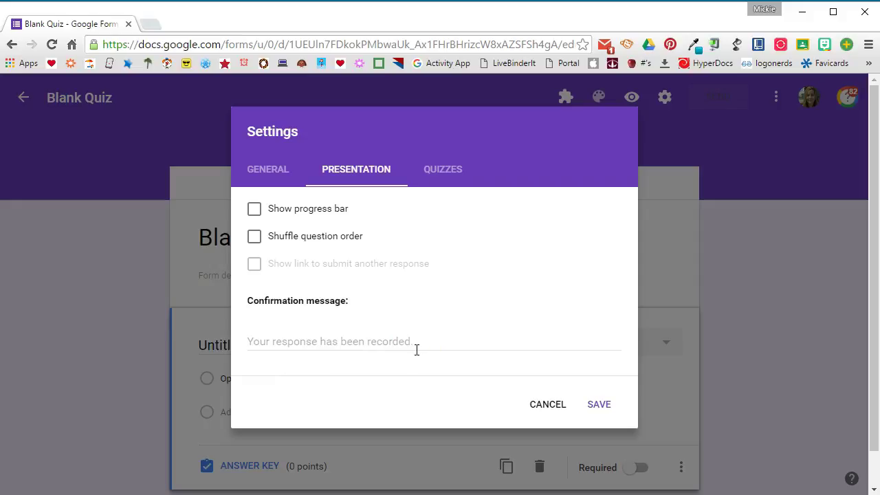
# Step: Check the Quizzes options: immediate grade release, missed questions, correct answers and point values visible
pyautogui.click(447, 181)
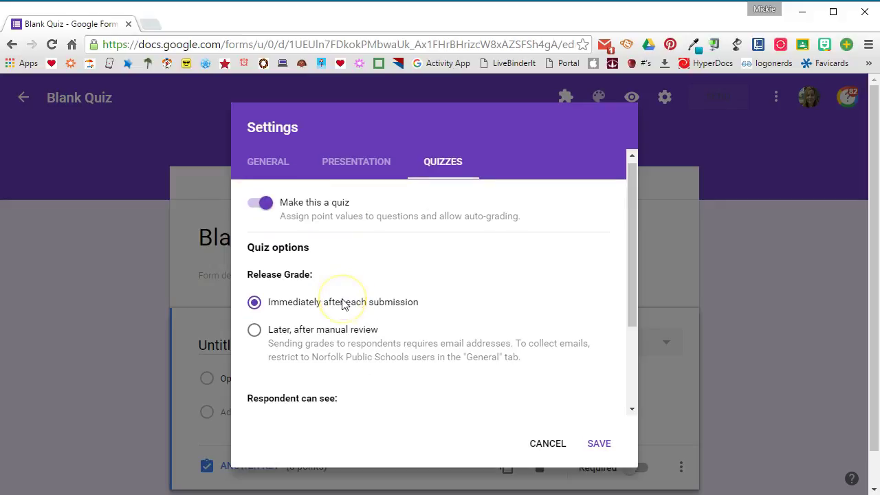
pyautogui.scroll(-1, 344, 304)
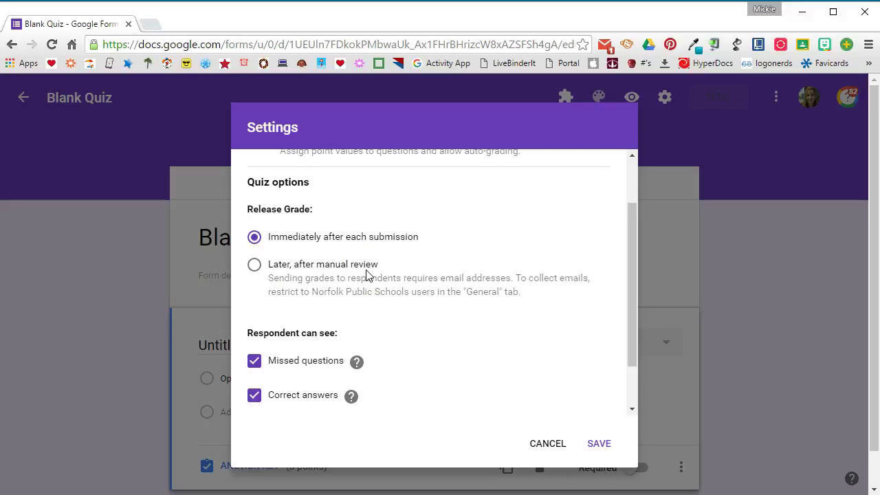
pyautogui.scroll(-2, 366, 275)
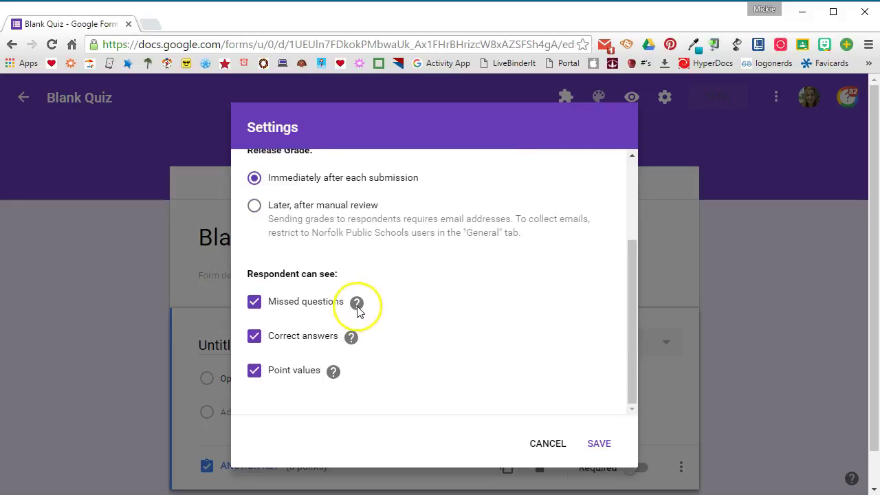
pyautogui.moveTo(357, 309)
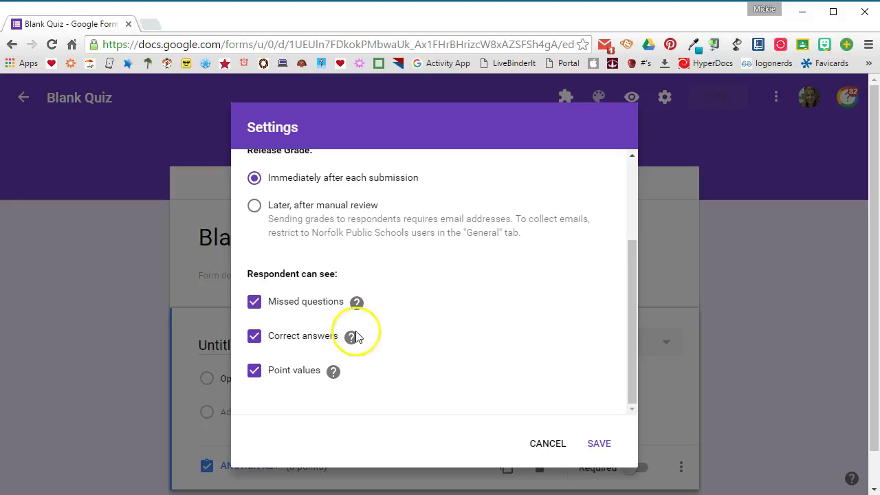
pyautogui.moveTo(352, 338)
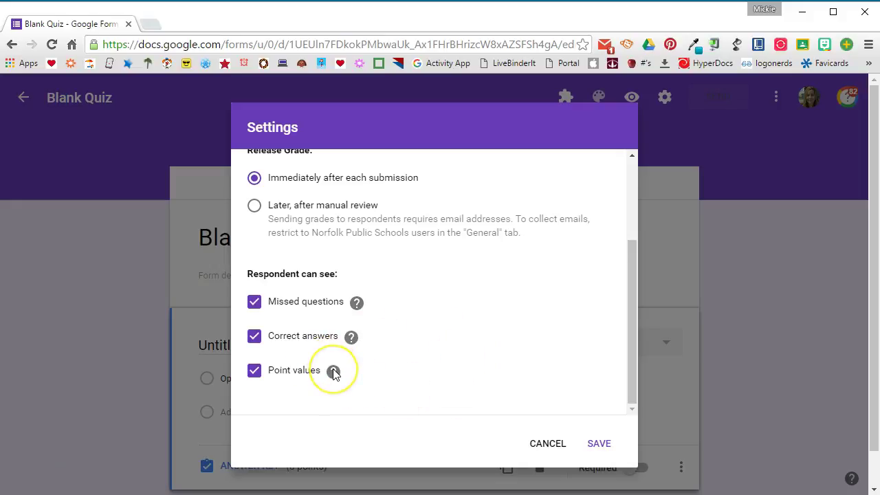
pyautogui.moveTo(334, 372)
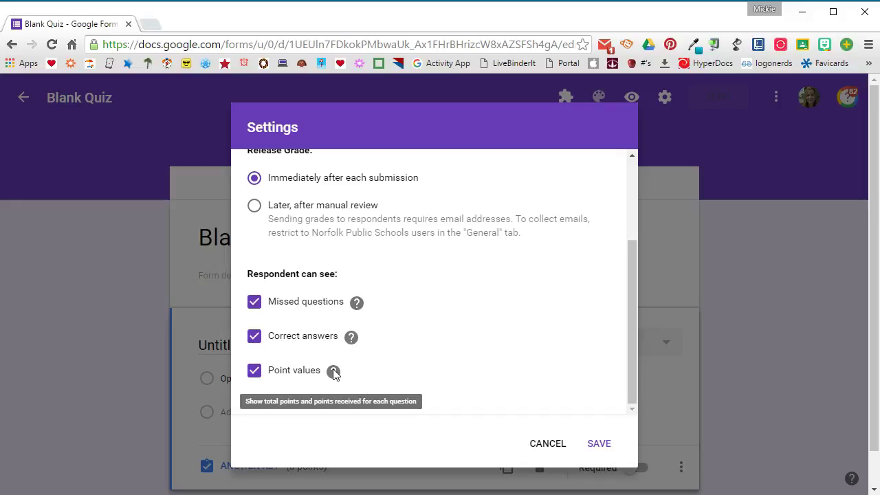
# Step: Save the settings and keep the first question's type as Multiple choice
pyautogui.click(599, 445)
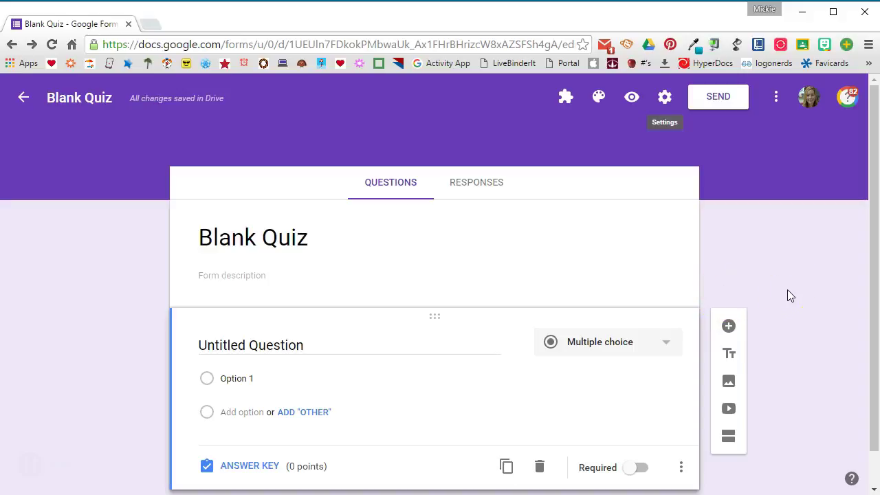
pyautogui.scroll(-1, 787, 290)
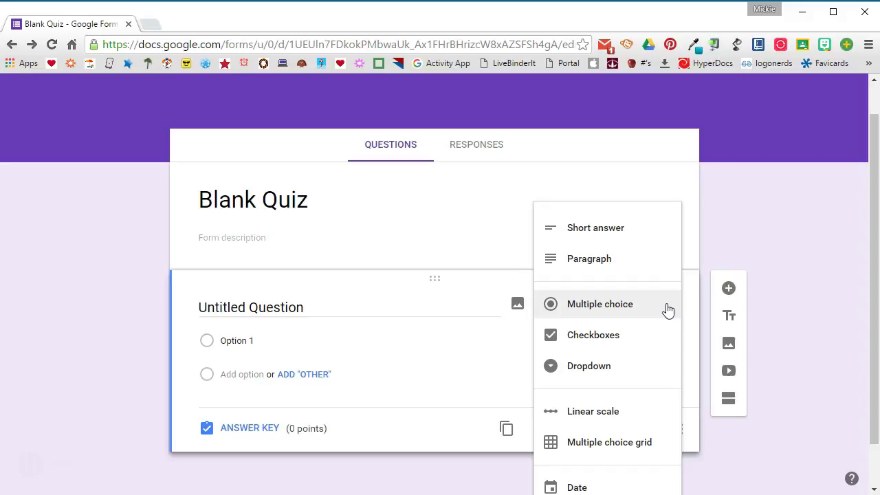
pyautogui.moveTo(668, 311); pyautogui.dragTo(630, 347)
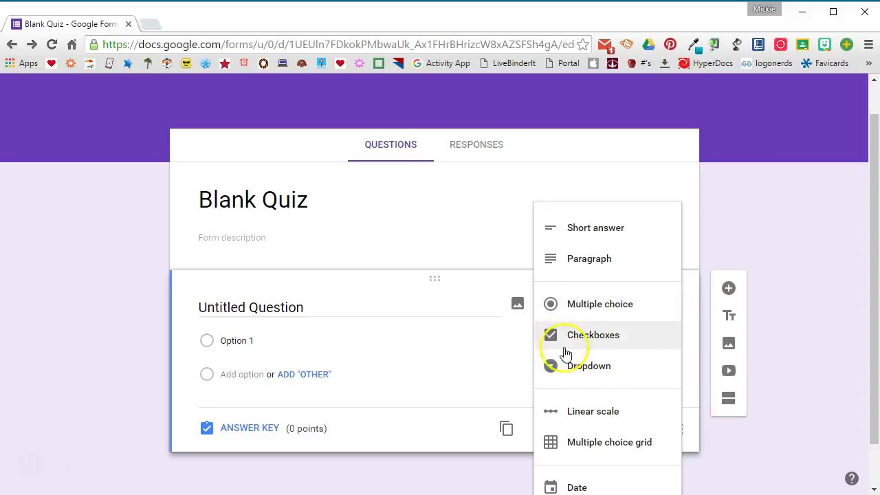
pyautogui.click(613, 312)
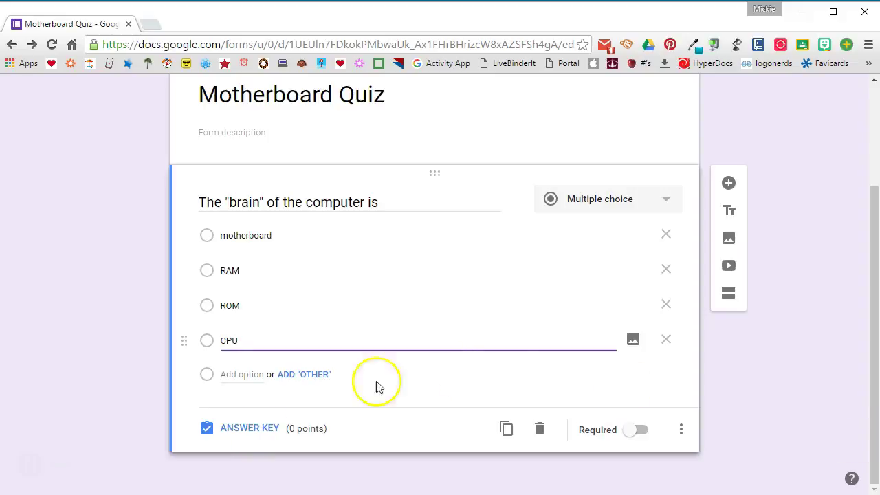
# Step: In the answer key, make the first question worth 1 point with CPU correct
pyautogui.click(250, 429)
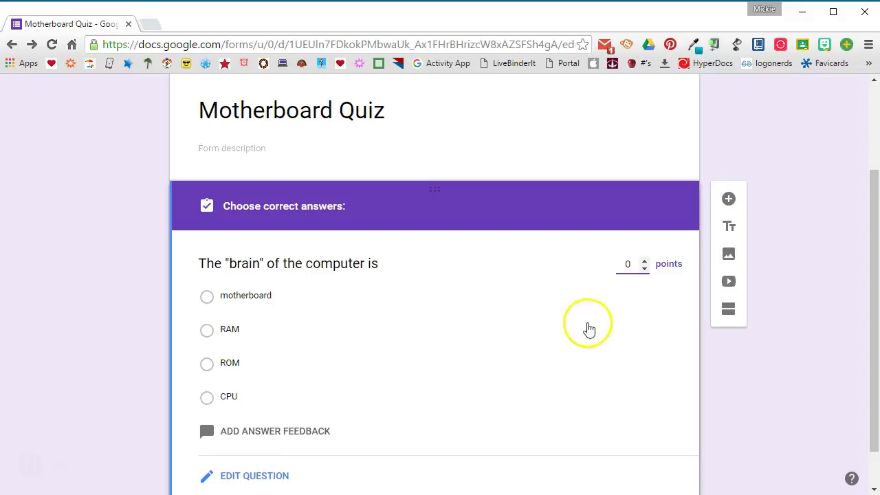
pyautogui.click(645, 265)
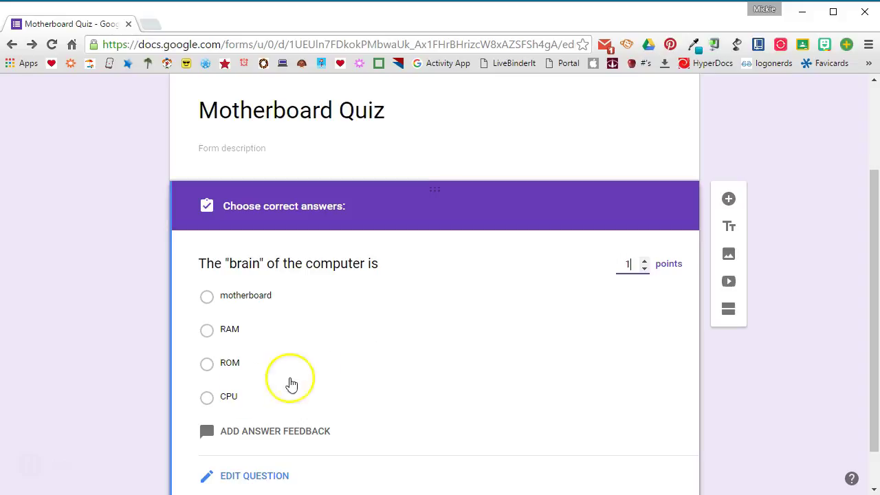
pyautogui.click(207, 399)
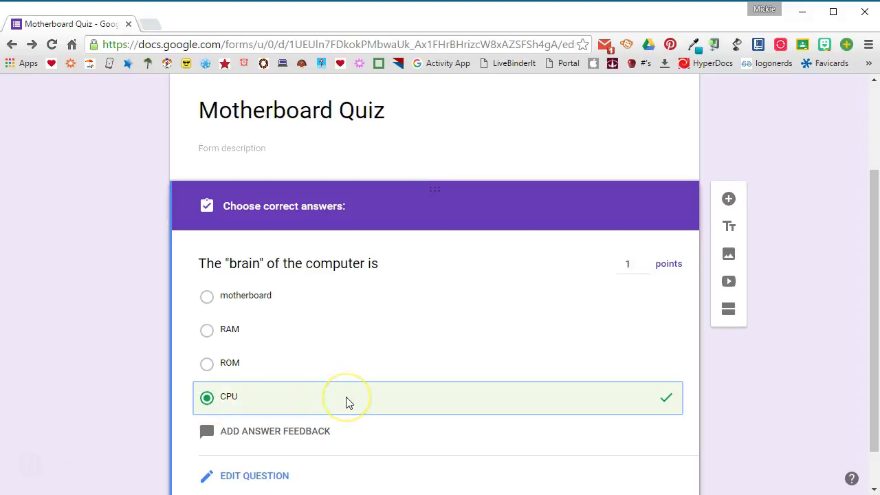
pyautogui.scroll(-1, 346, 402)
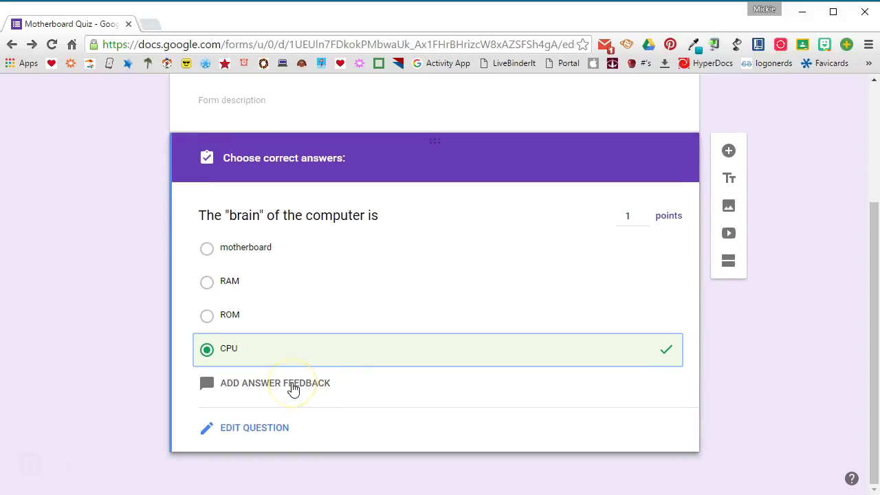
# Step: Add 'Good job!' as the correct-answer feedback and save it
pyautogui.click(292, 388)
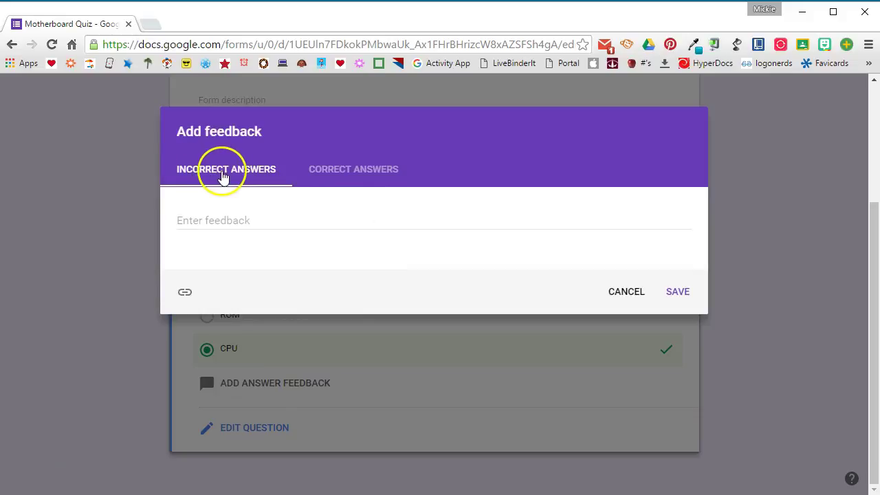
pyautogui.click(369, 180)
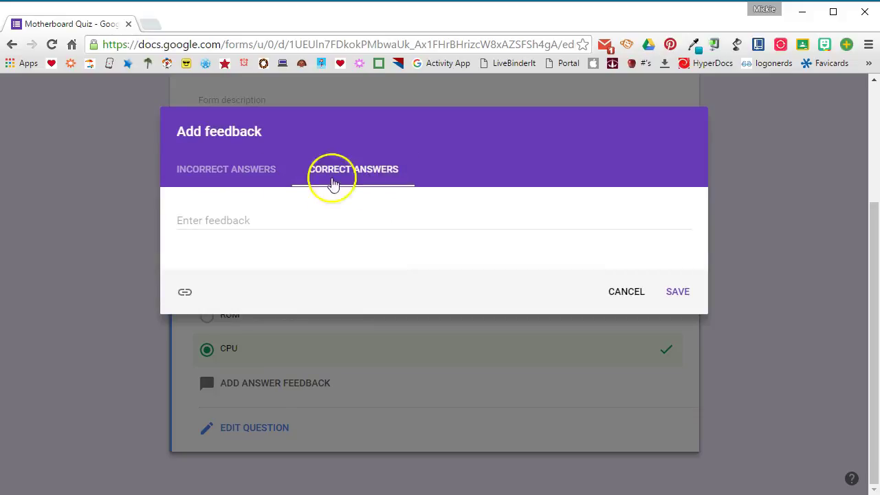
pyautogui.click(230, 179)
pyautogui.click(219, 219)
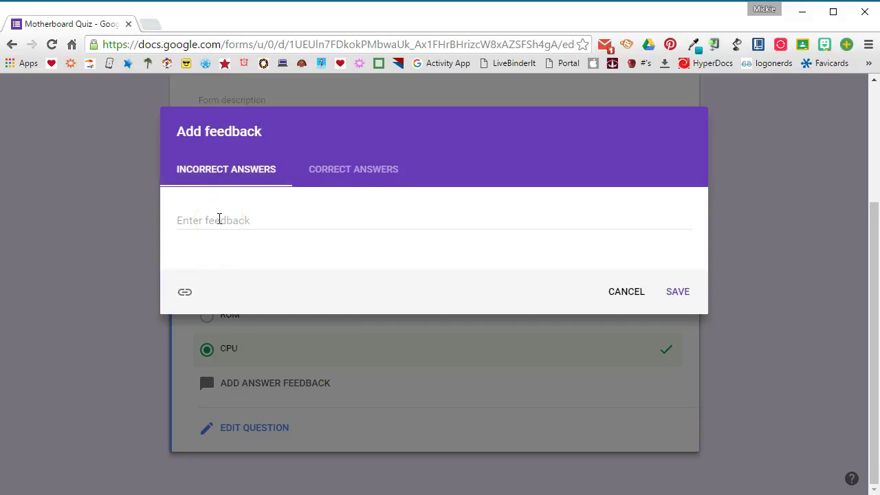
pyautogui.click(343, 167)
pyautogui.click(324, 214)
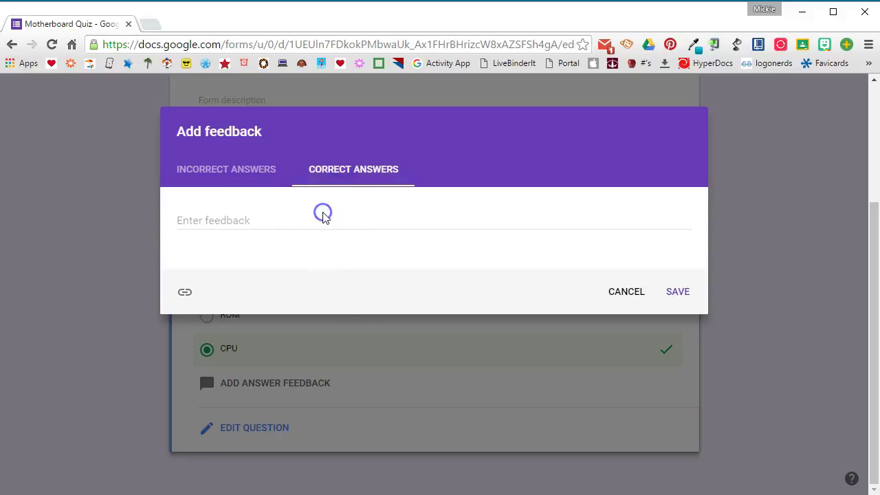
pyautogui.click(260, 220)
pyautogui.write('Good job!')
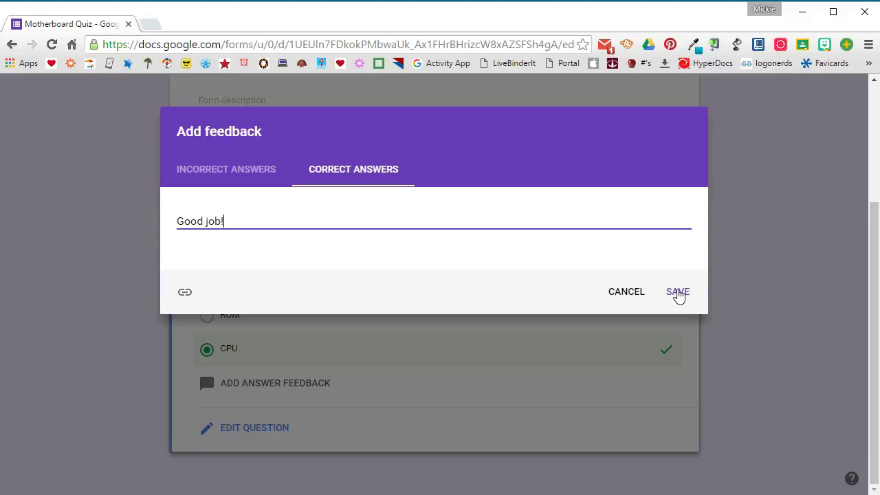
pyautogui.click(678, 292)
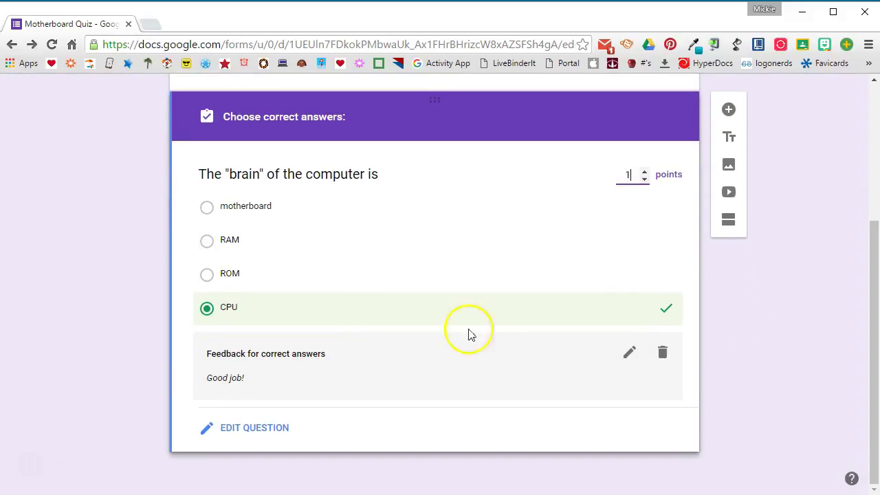
# Step: Give 'Main memory is also called' a 1-point answer key with RAM correct
pyautogui.click(246, 434)
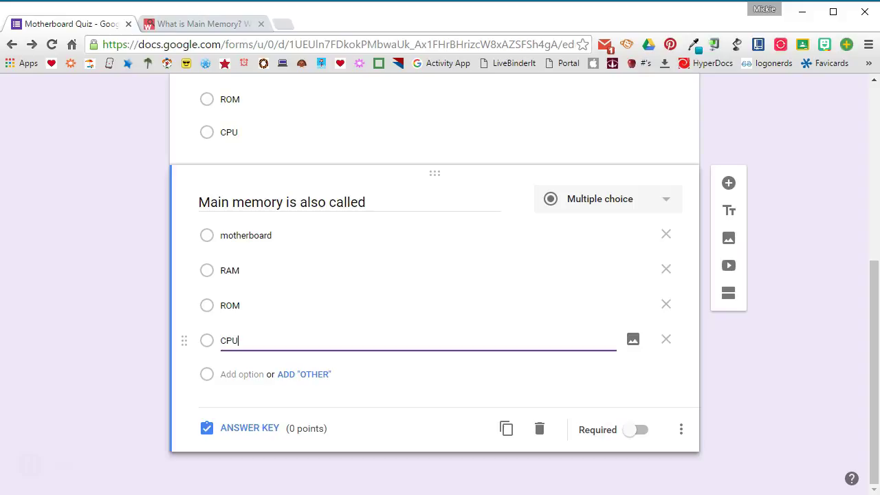
pyautogui.click(254, 429)
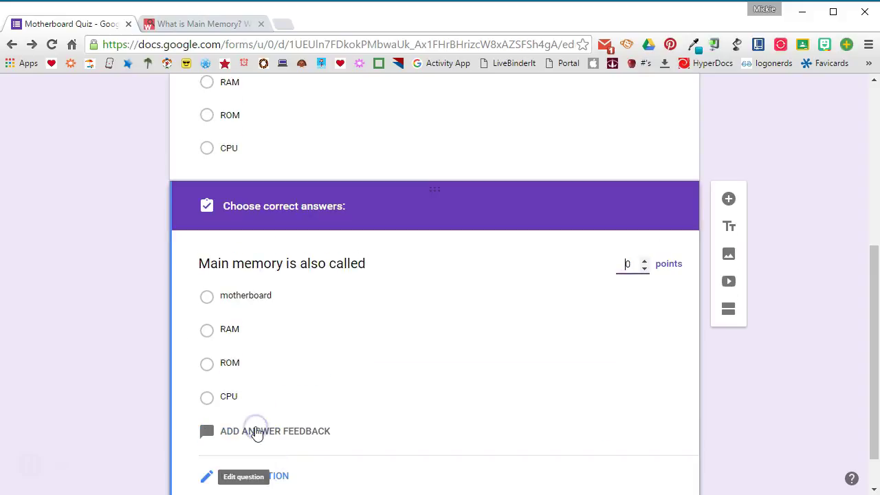
pyautogui.click(643, 262)
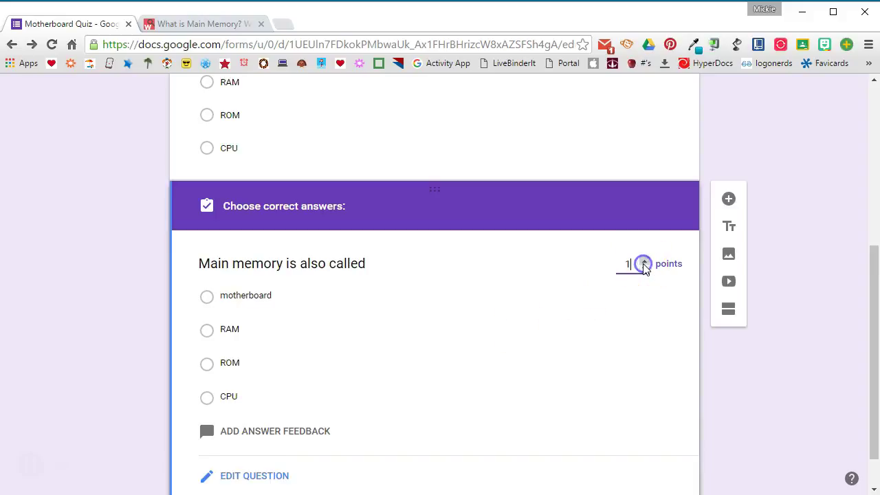
pyautogui.click(207, 333)
pyautogui.scroll(-1, 310, 367)
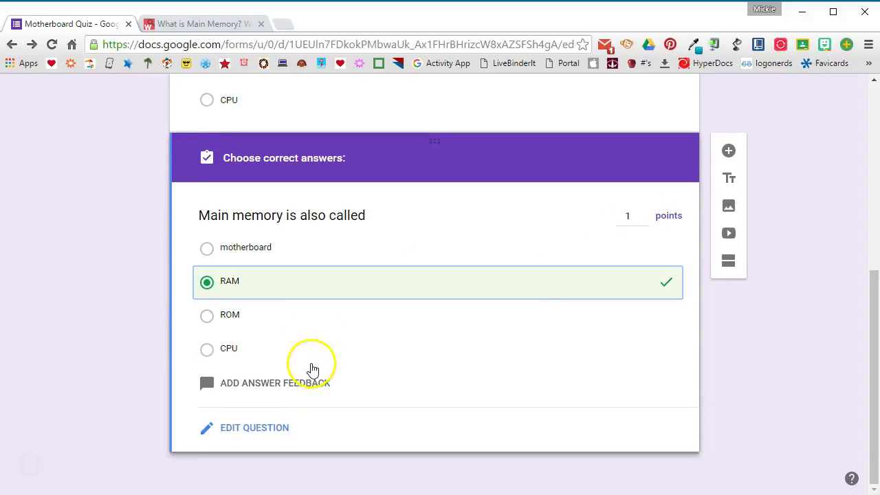
# Step: Copy the Webopedia main memory address and link it in the incorrect-answer feedback
pyautogui.click(294, 387)
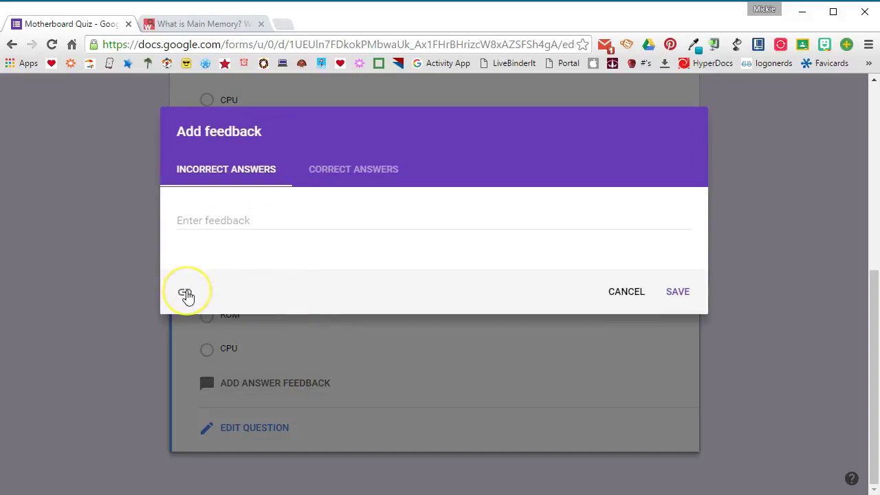
pyautogui.click(320, 170)
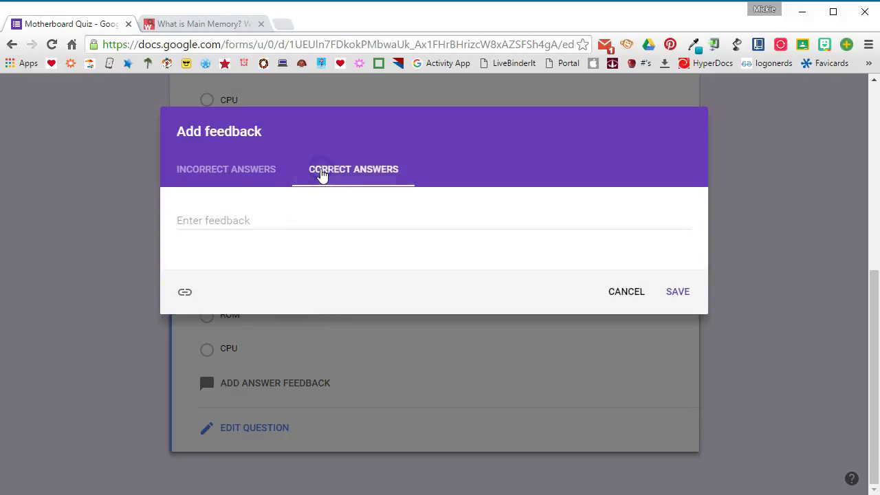
pyautogui.click(243, 171)
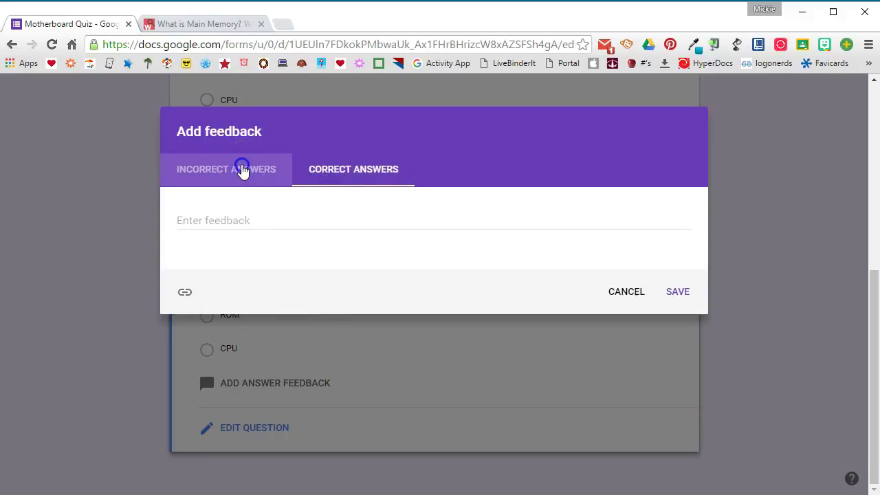
pyautogui.click(183, 292)
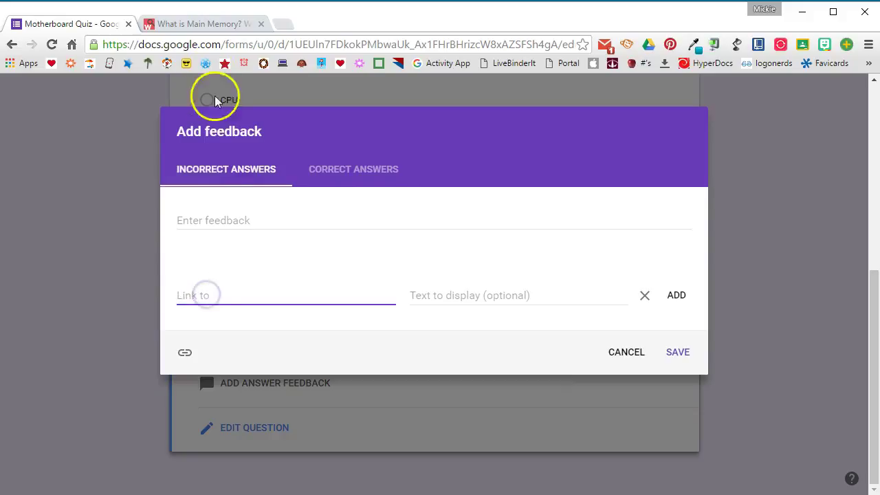
pyautogui.click(206, 24)
pyautogui.click(207, 44)
pyautogui.hotkey('ctrl', 'c')
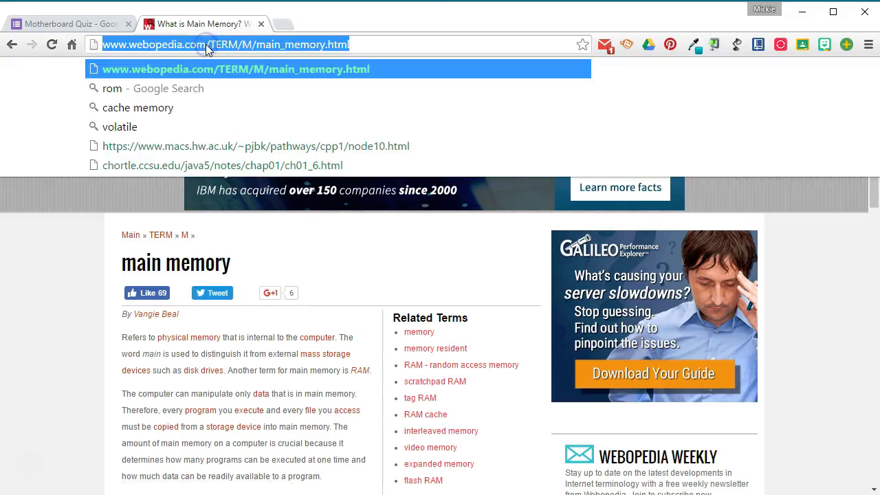
pyautogui.click(71, 24)
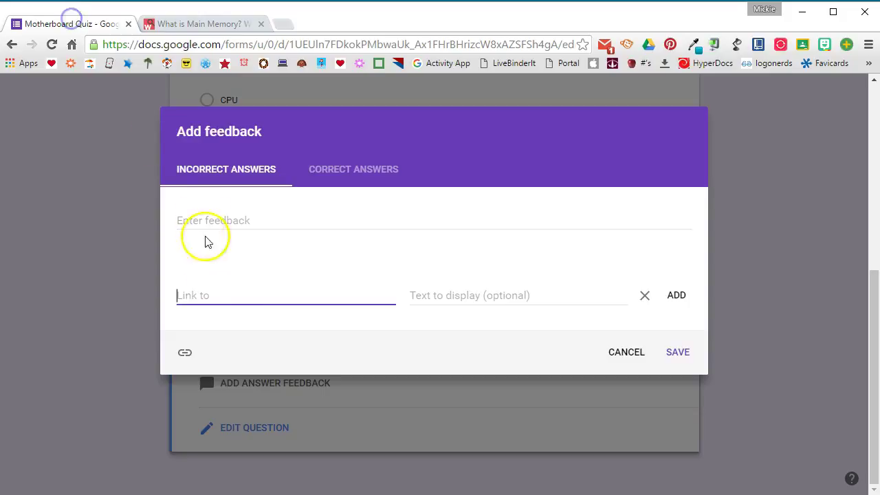
pyautogui.click(208, 288)
pyautogui.hotkey('ctrl', 'v')
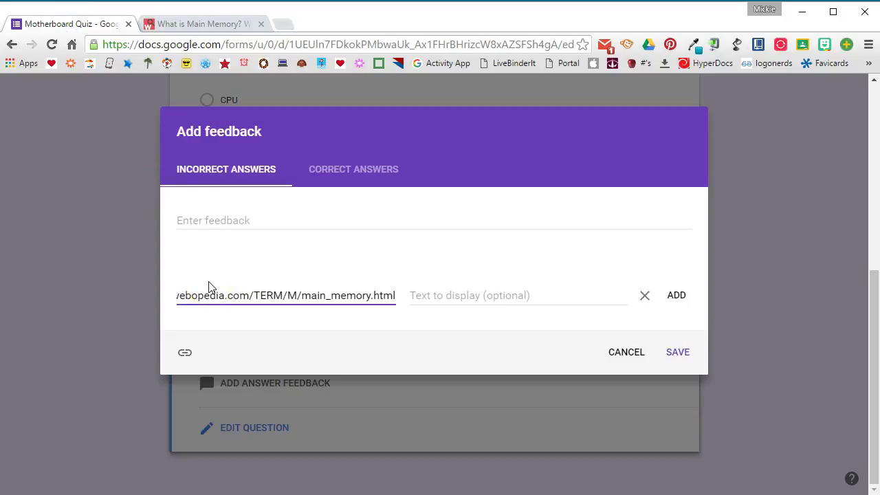
pyautogui.click(676, 297)
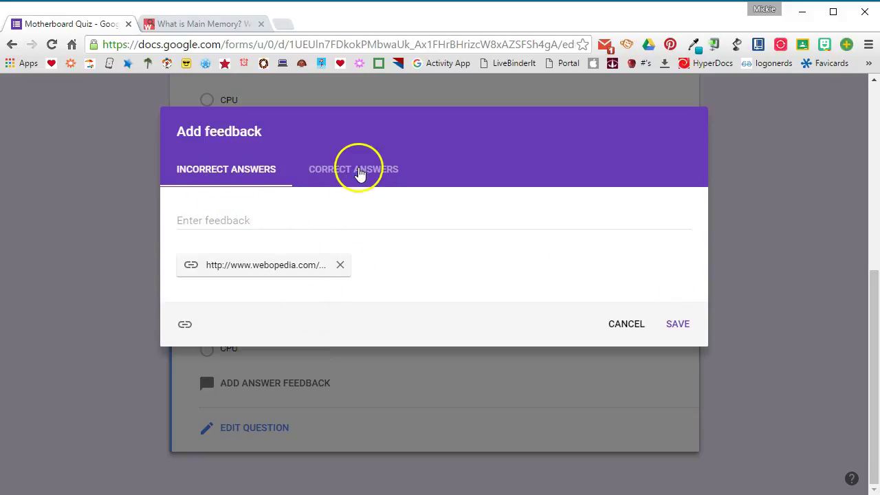
# Step: Link the same Webopedia page in the correct-answer feedback and save it
pyautogui.click(356, 169)
pyautogui.click(183, 293)
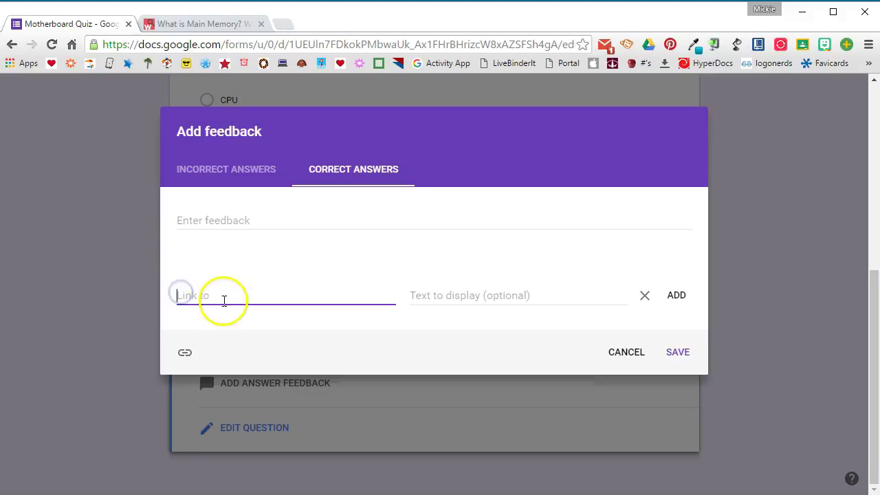
pyautogui.click(223, 300)
pyautogui.hotkey('ctrl', 'v')
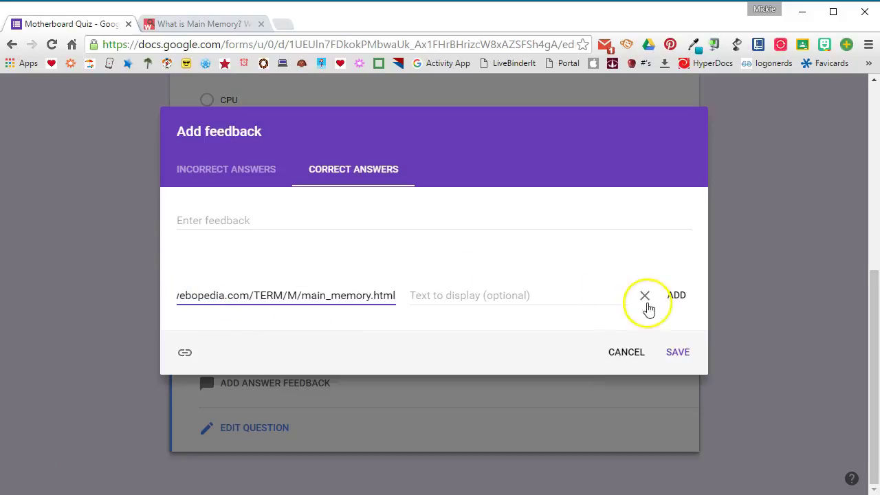
pyautogui.click(676, 296)
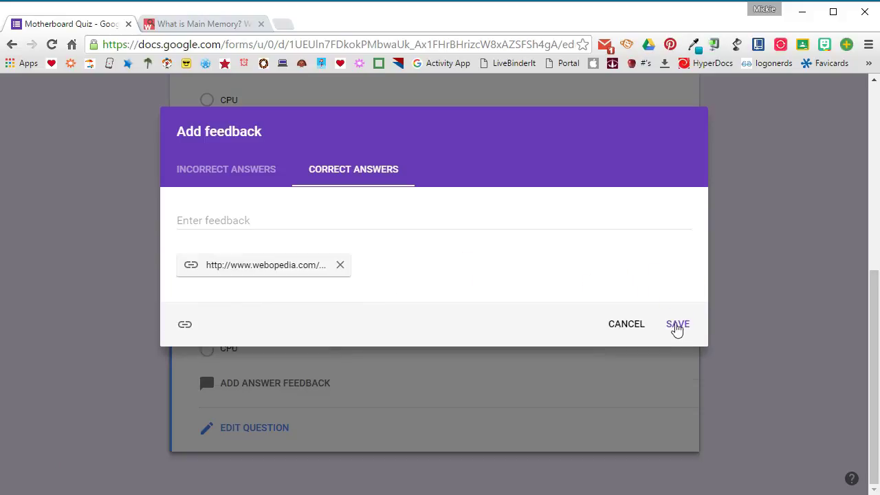
pyautogui.click(677, 324)
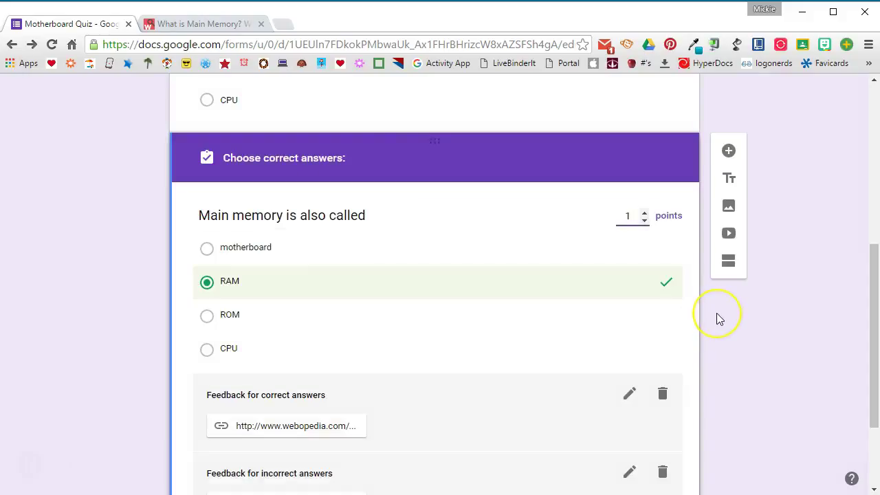
pyautogui.scroll(-2, 717, 312)
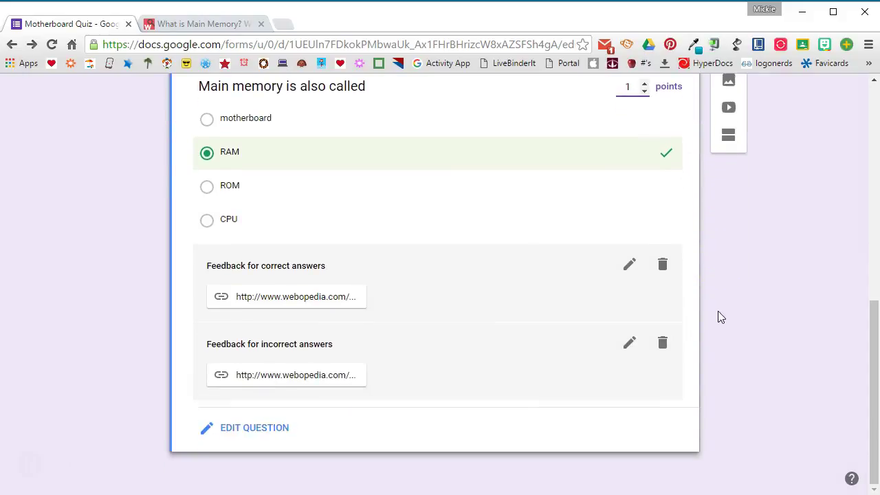
pyautogui.click(249, 427)
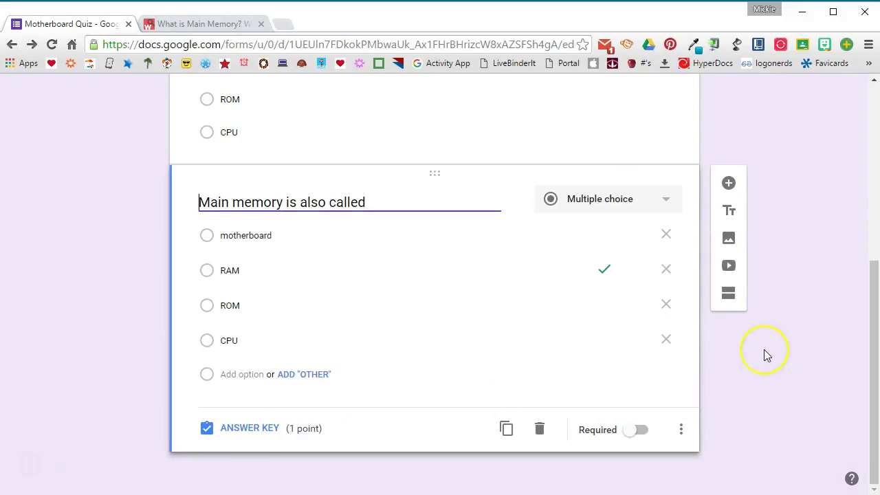
pyautogui.scroll(5, 764, 354)
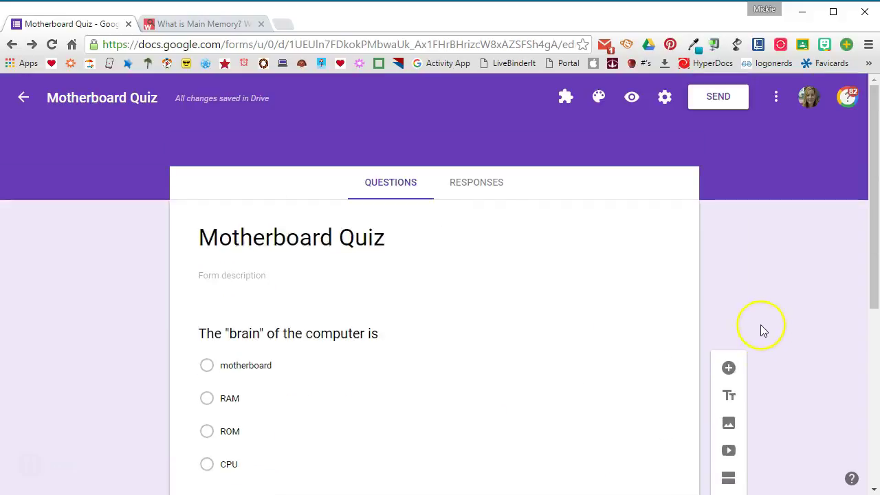
# Step: Preview the quiz, answer motherboard and RAM, and submit the response
pyautogui.click(633, 99)
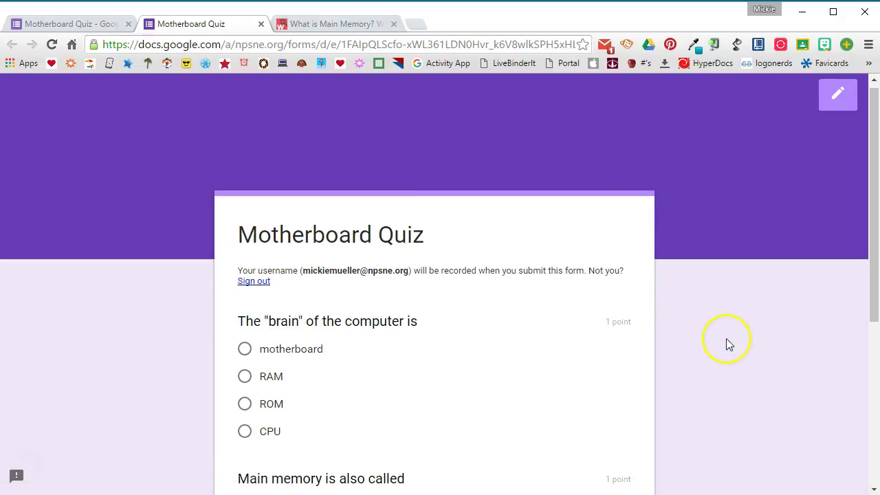
pyautogui.scroll(-3, 715, 330)
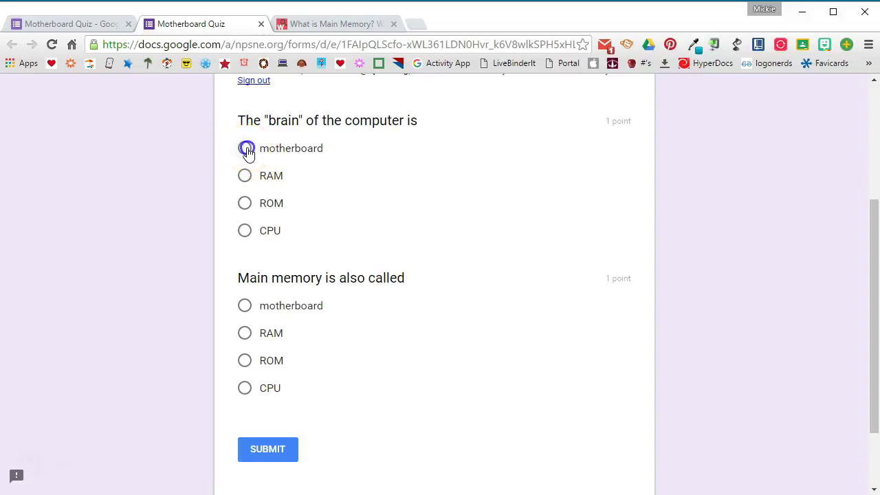
pyautogui.click(246, 333)
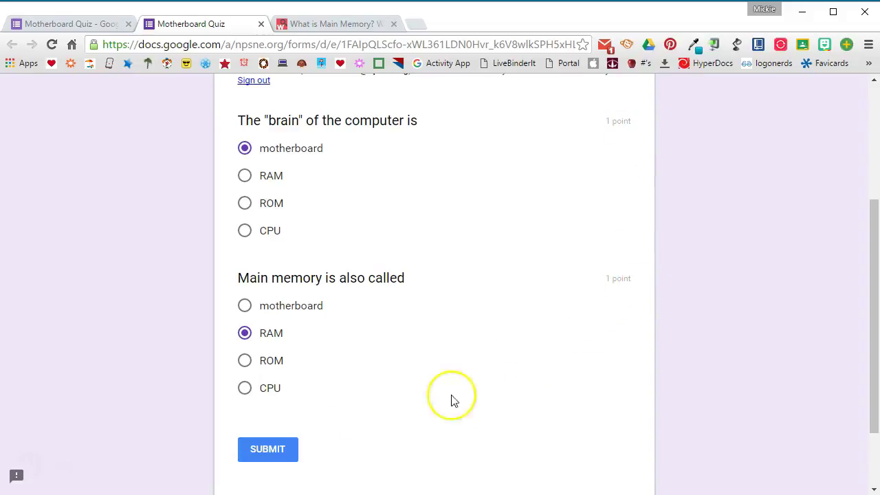
pyautogui.click(258, 450)
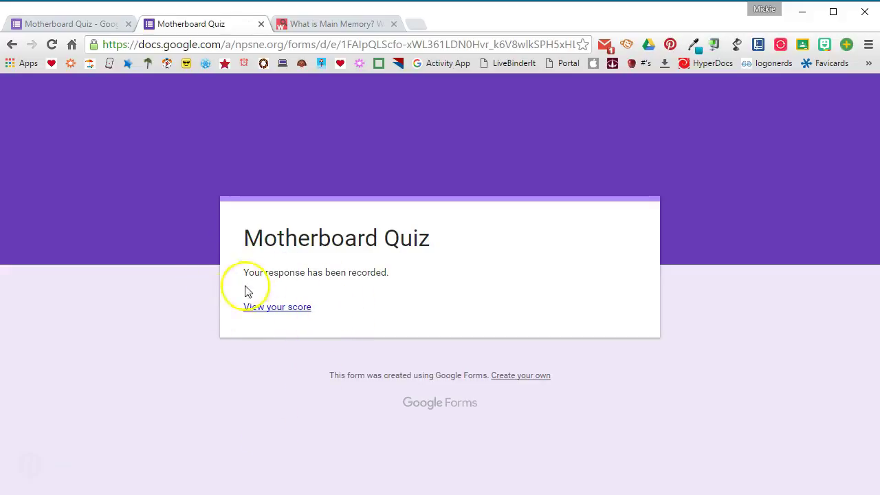
# Step: View the 1/2 score and scroll down to the main memory question's Webopedia feedback link
pyautogui.click(289, 307)
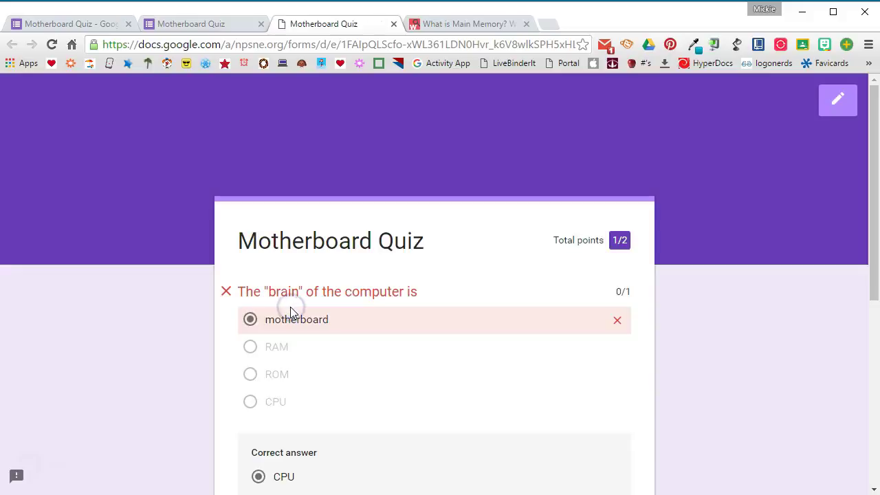
pyautogui.scroll(-2, 672, 322)
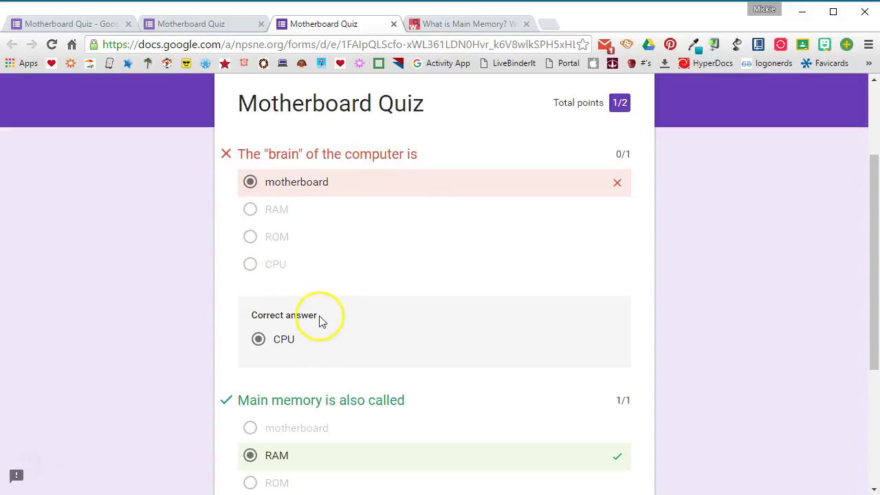
pyautogui.scroll(-3, 396, 336)
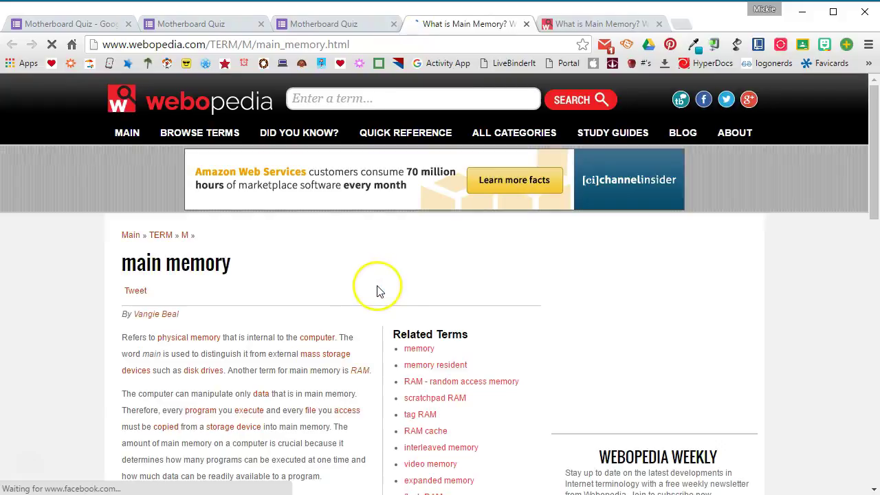
# Step: Skim Webopedia's main memory article, then return to the Motherboard Quiz editor tab
pyautogui.scroll(-2, 340, 351)
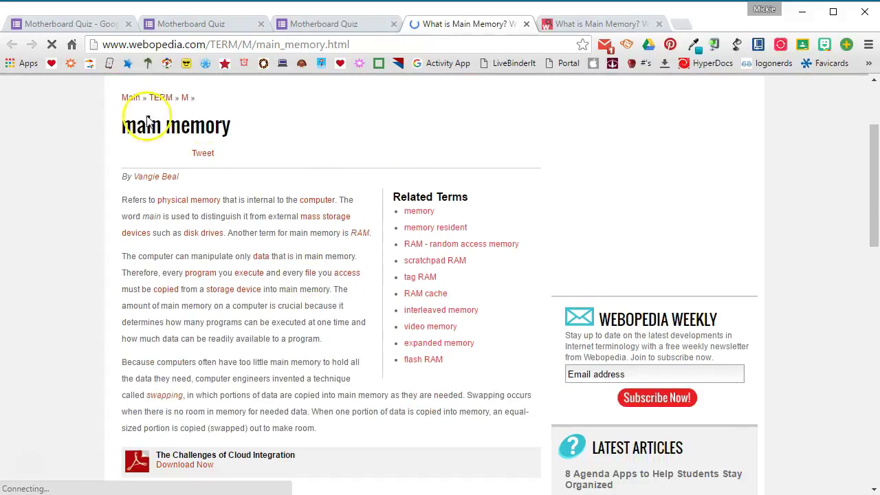
pyautogui.click(62, 24)
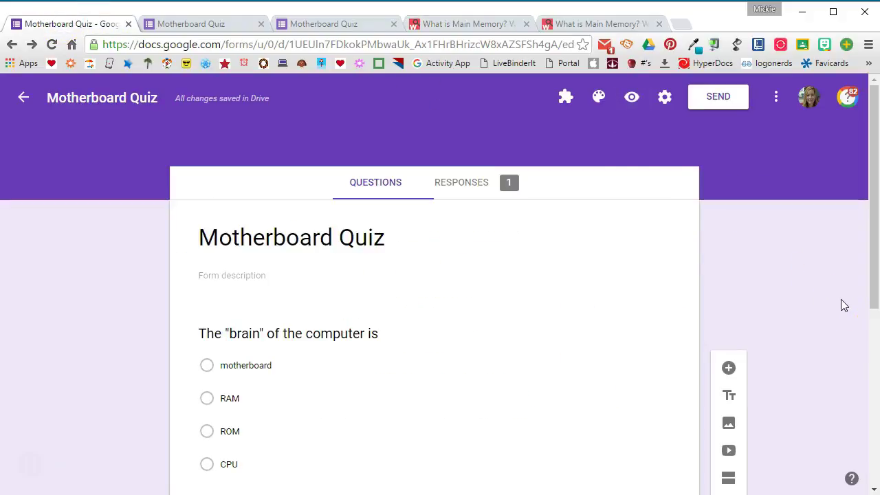
# Step: Browse the Summary charts for the quiz's single response
pyautogui.click(465, 182)
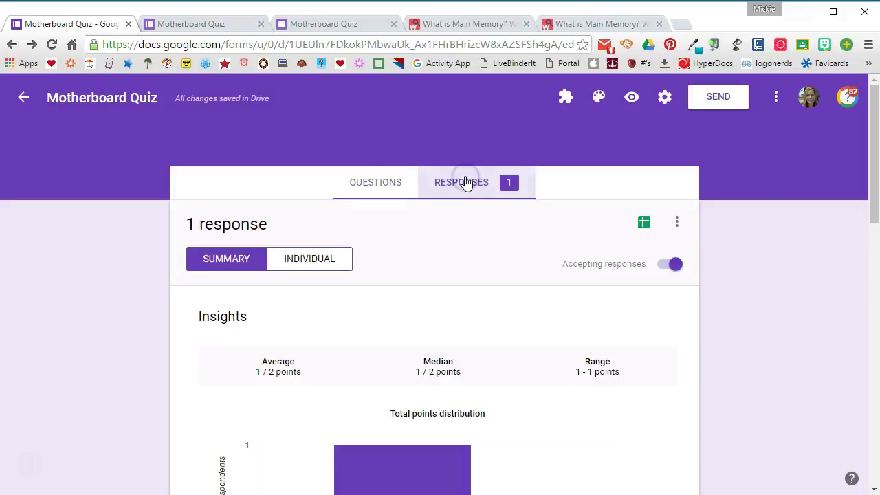
pyautogui.scroll(-3, 800, 314)
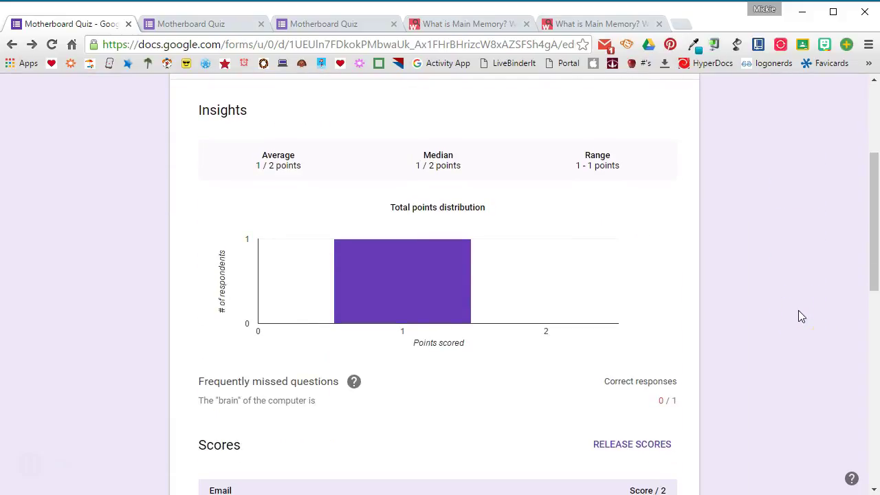
pyautogui.scroll(-4, 754, 323)
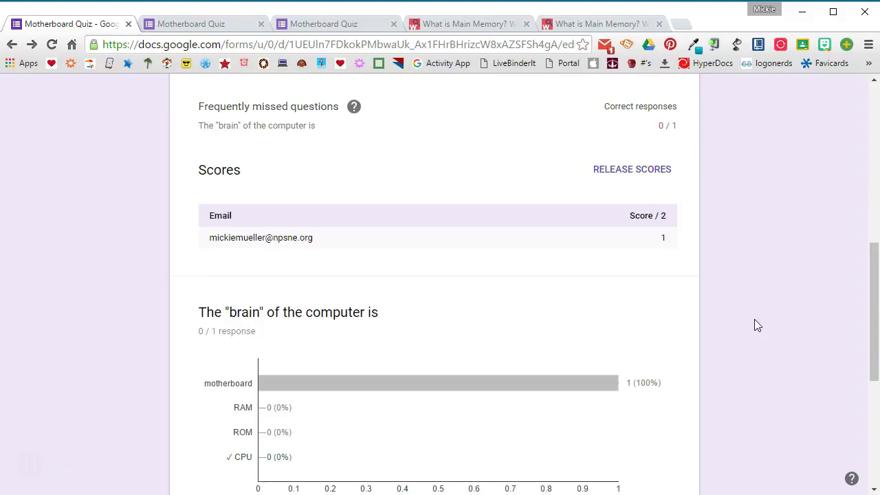
pyautogui.scroll(-3, 754, 319)
pyautogui.scroll(-2, 754, 319)
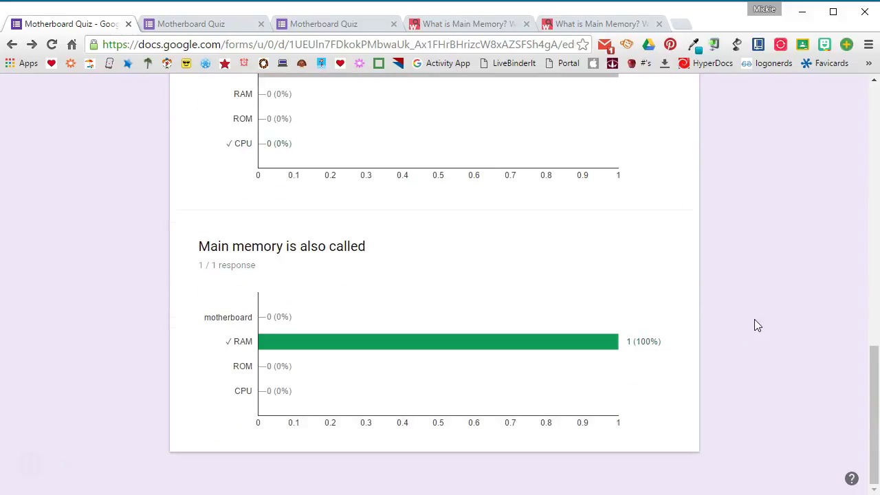
pyautogui.scroll(12, 754, 323)
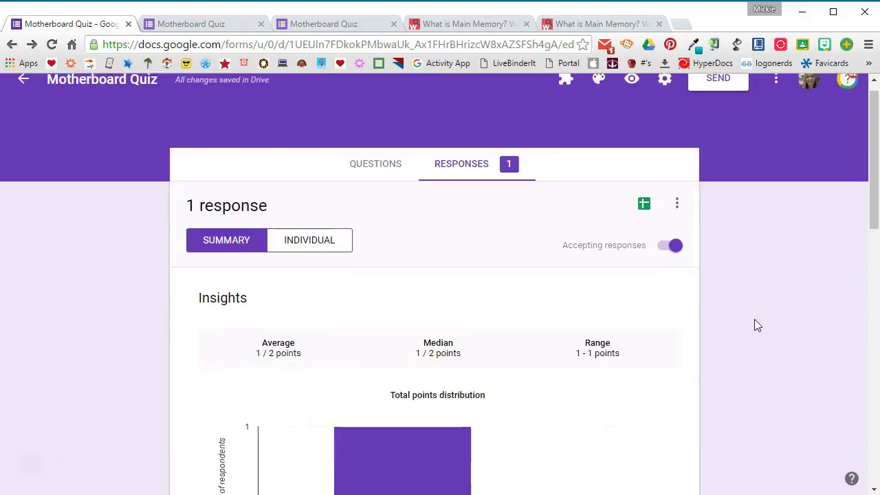
# Step: Inspect the individual response scored 1/2: motherboard answer wrong, RAM answer correct
pyautogui.click(310, 265)
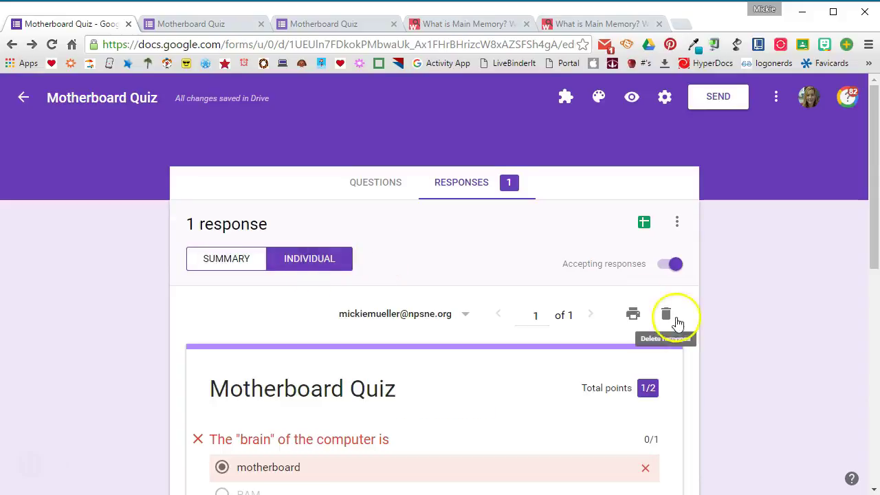
pyautogui.scroll(-3, 757, 333)
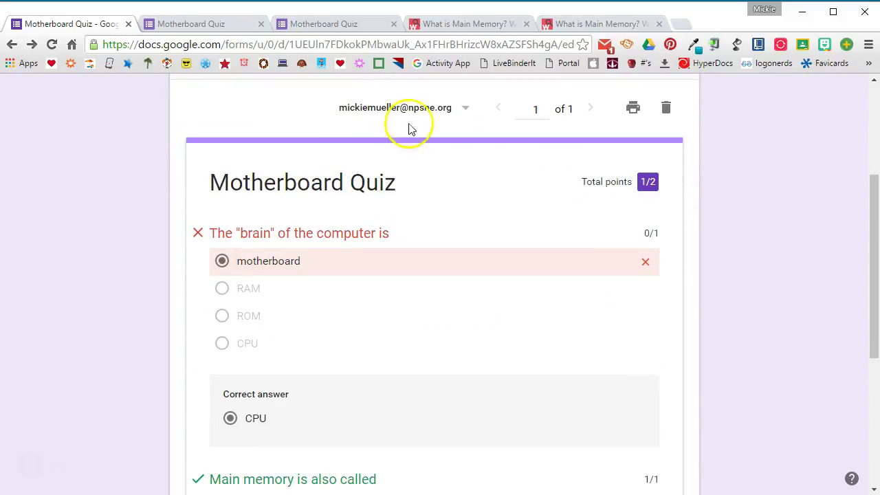
pyautogui.scroll(-5, 522, 245)
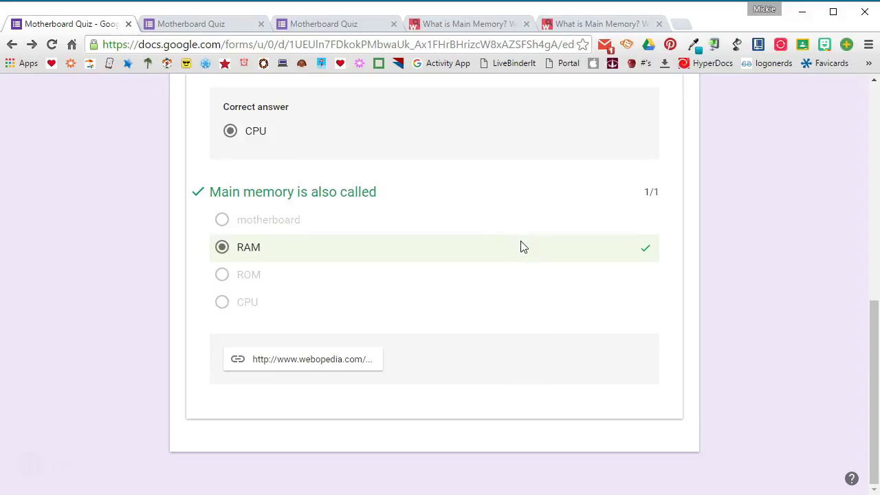